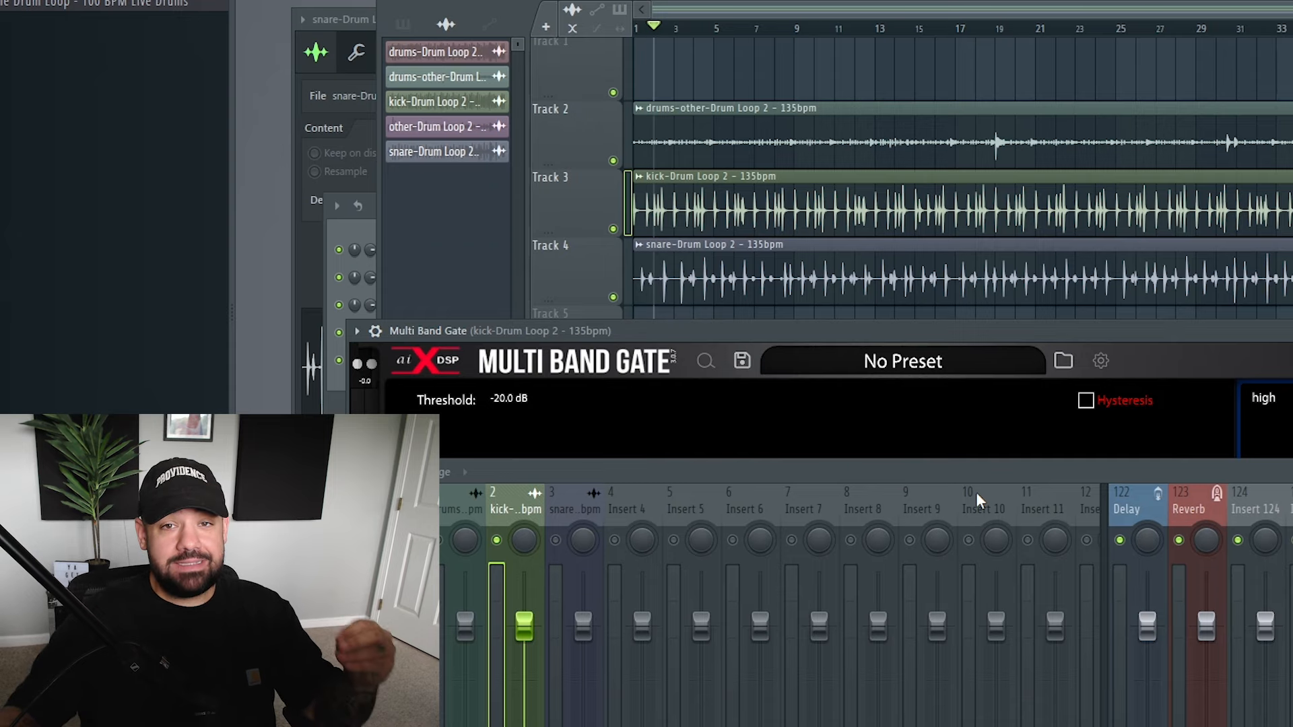
- Move the mixer and Multi Band Gate windows clear of the playlist so the separated drum tracks are uncovered
drag(960, 474, 929, 552)
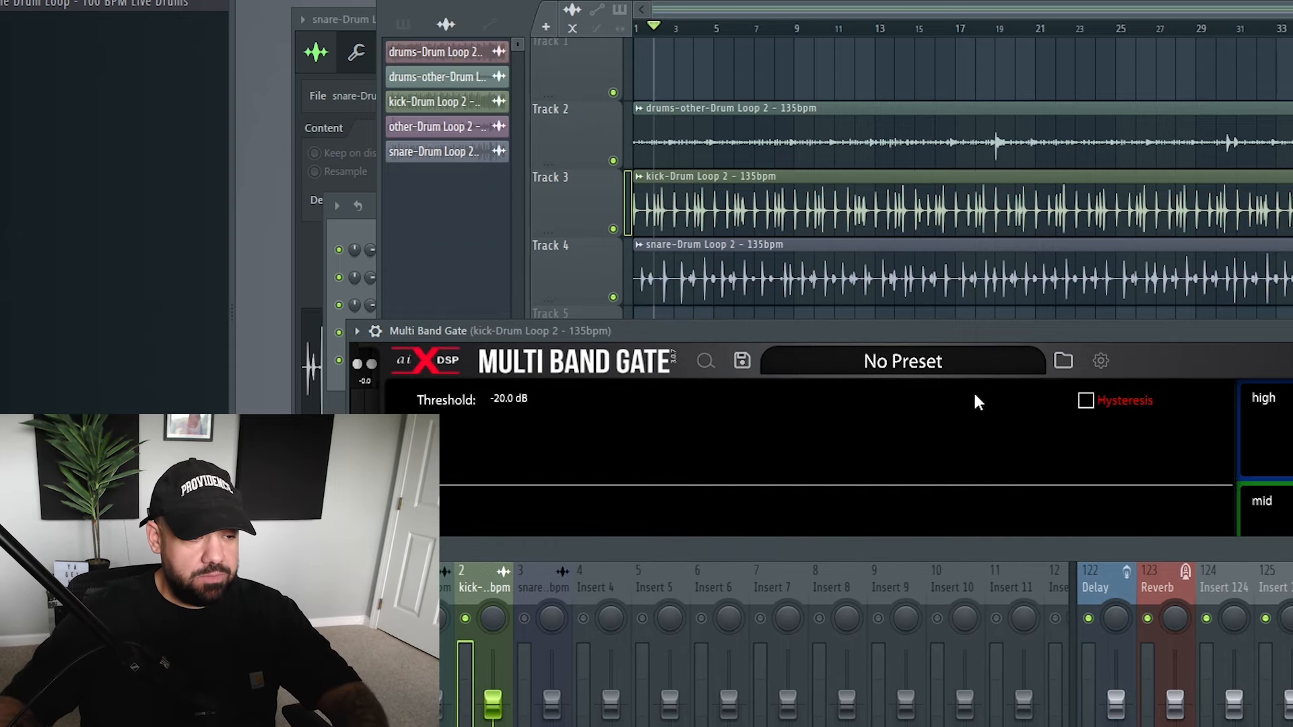
drag(989, 330, 1003, 117)
drag(996, 549, 976, 615)
drag(985, 115, 892, 627)
drag(1280, 121, 1199, 270)
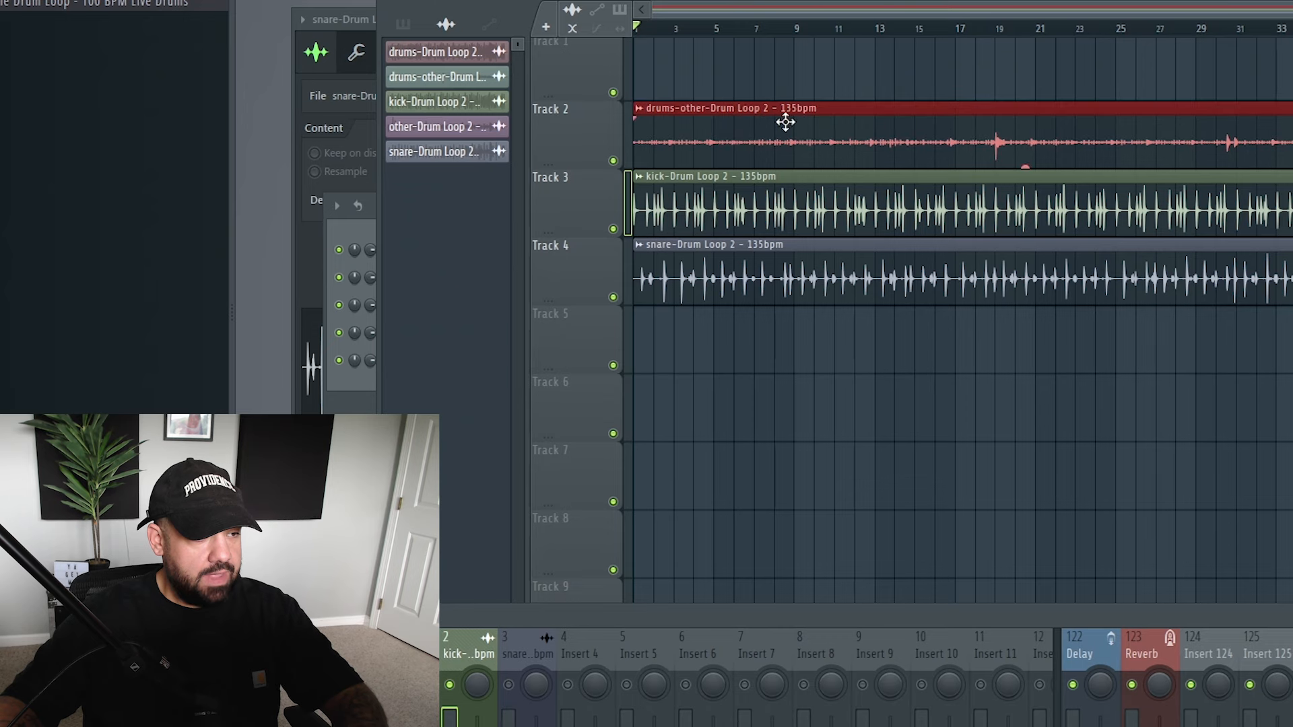
- Audition the drums-other, kick and snare tracks by soloing each in turn, and re-enable the kick and drums-other tracks
right_click(614, 161)
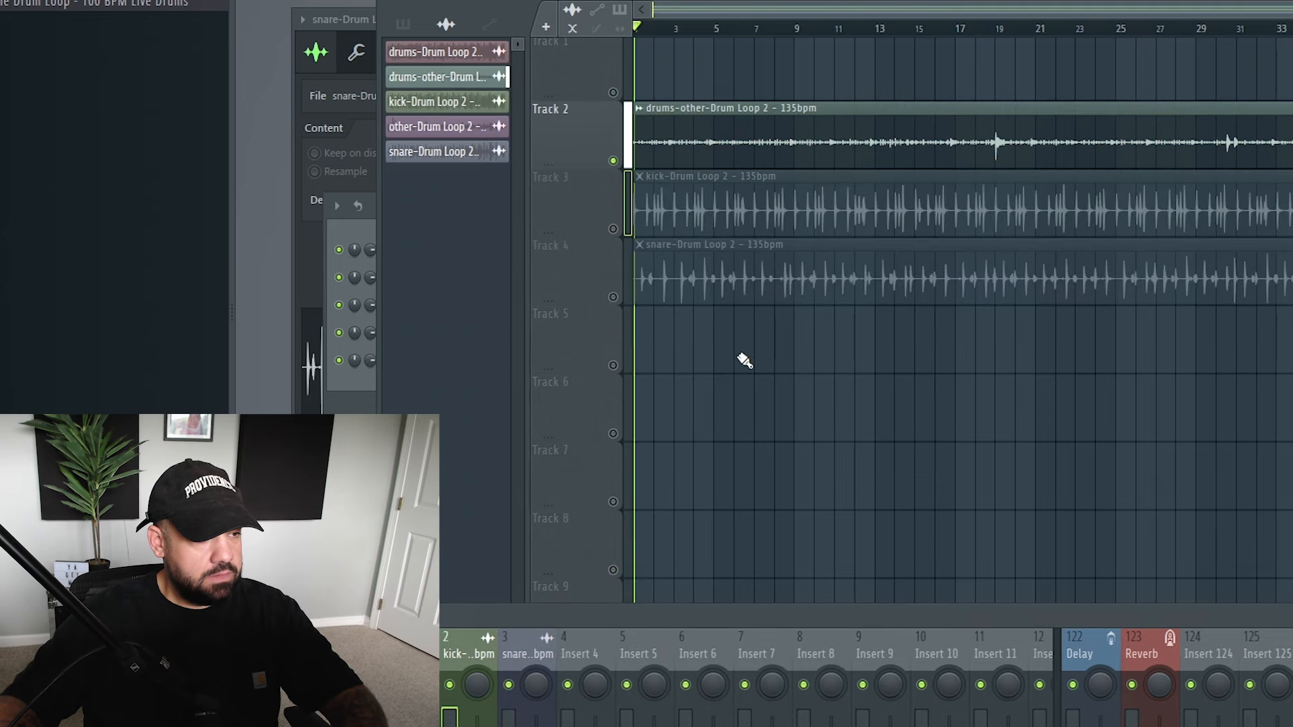
right_click(613, 230)
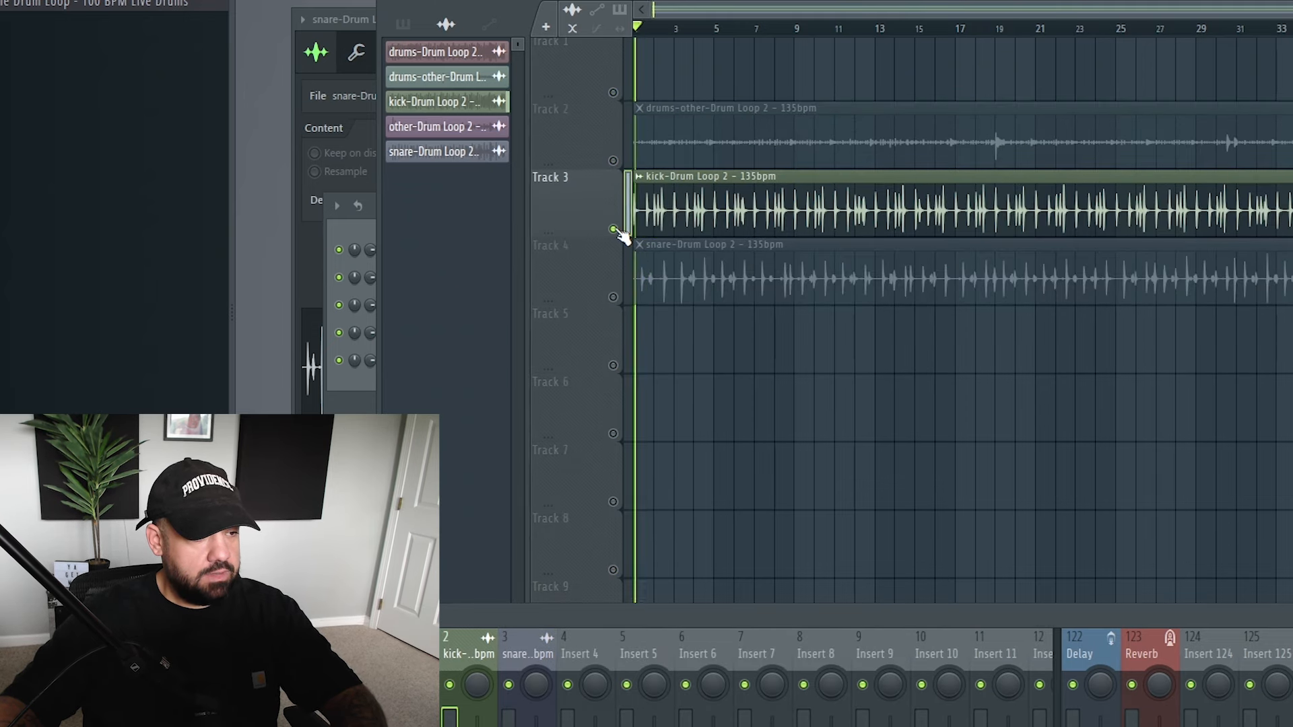
right_click(613, 298)
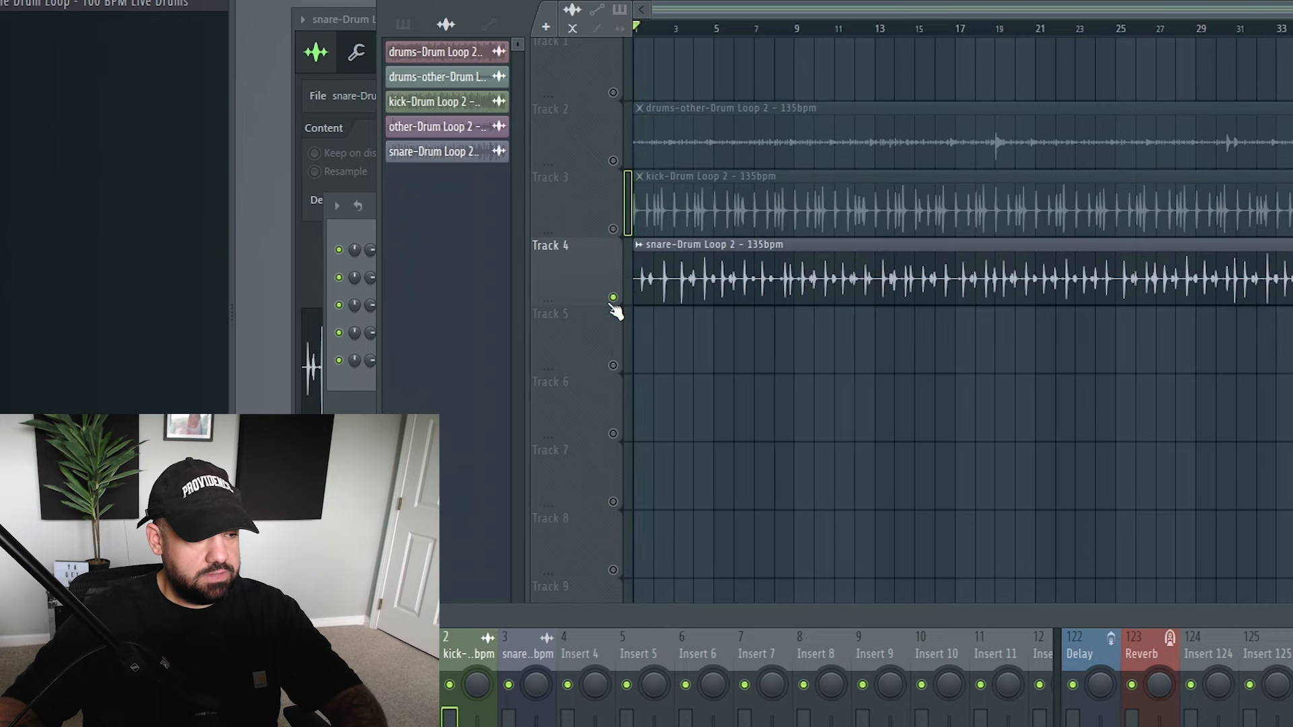
click(613, 230)
click(614, 161)
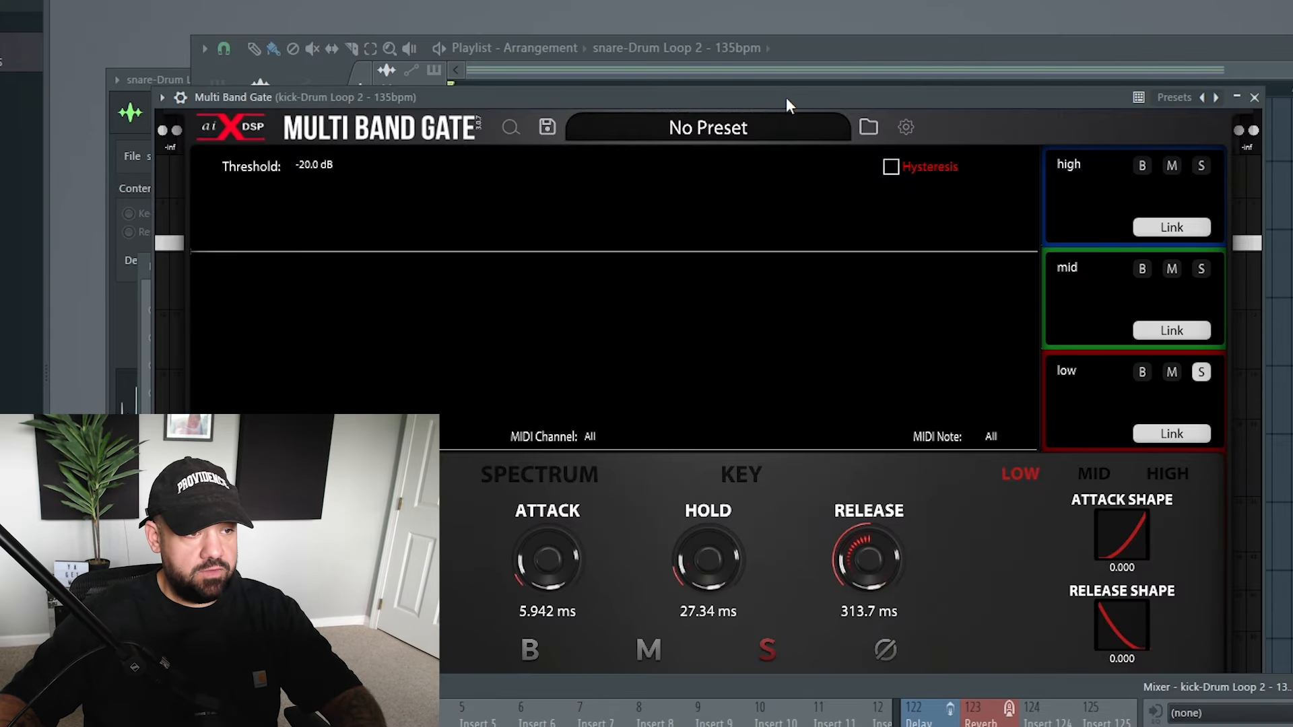
- Reposition the kick track's Multi Band Gate window so that its band displays and controls are in view
drag(787, 97, 789, 87)
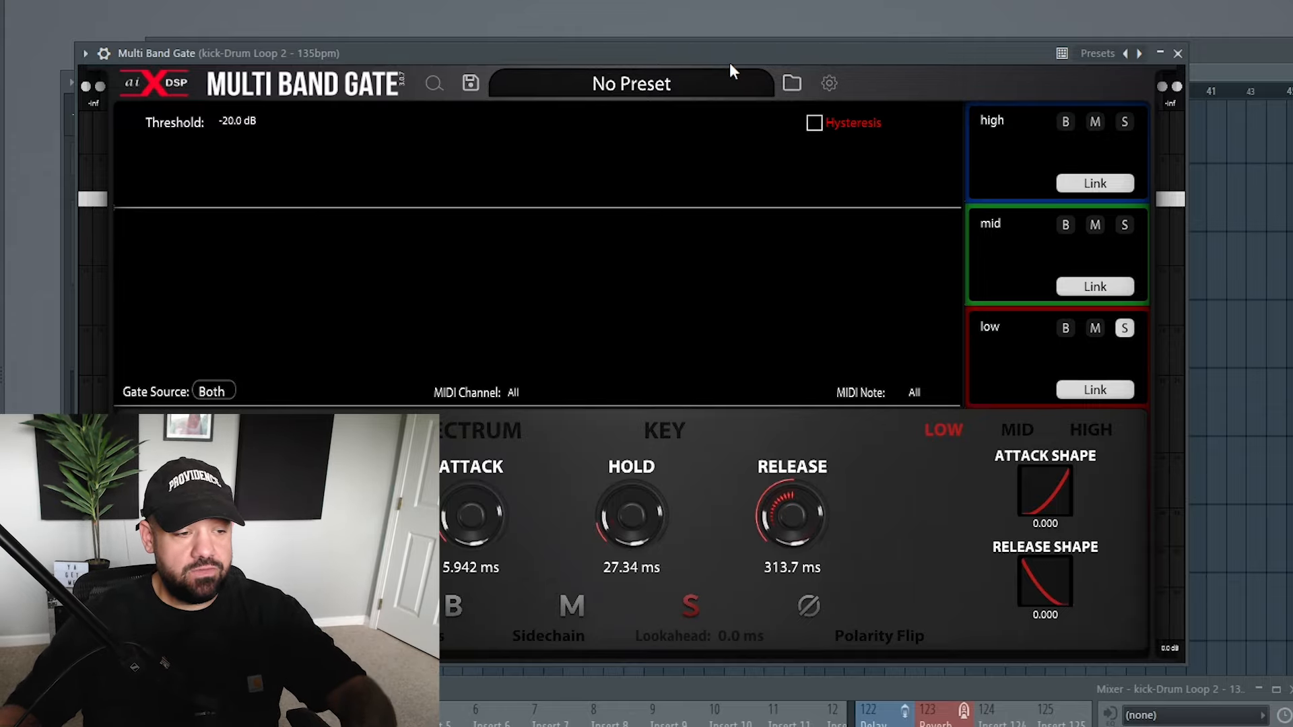
drag(730, 63, 728, 63)
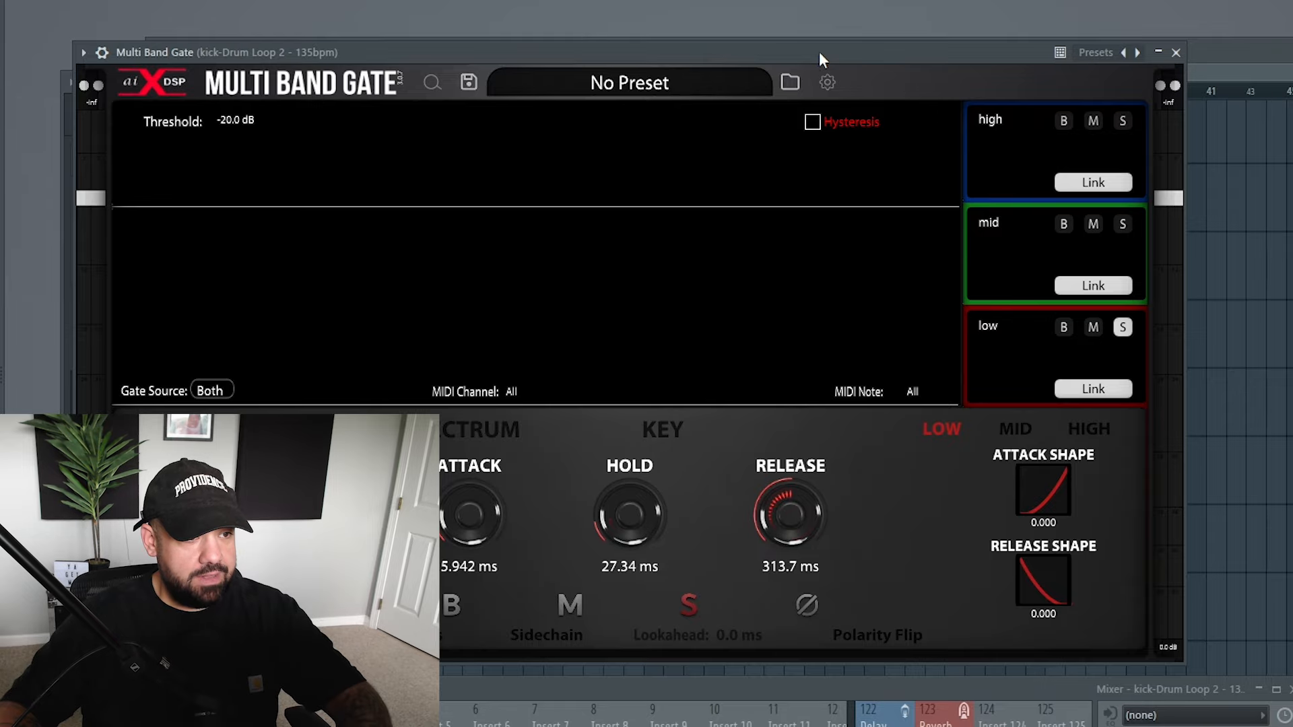
drag(820, 54, 853, 49)
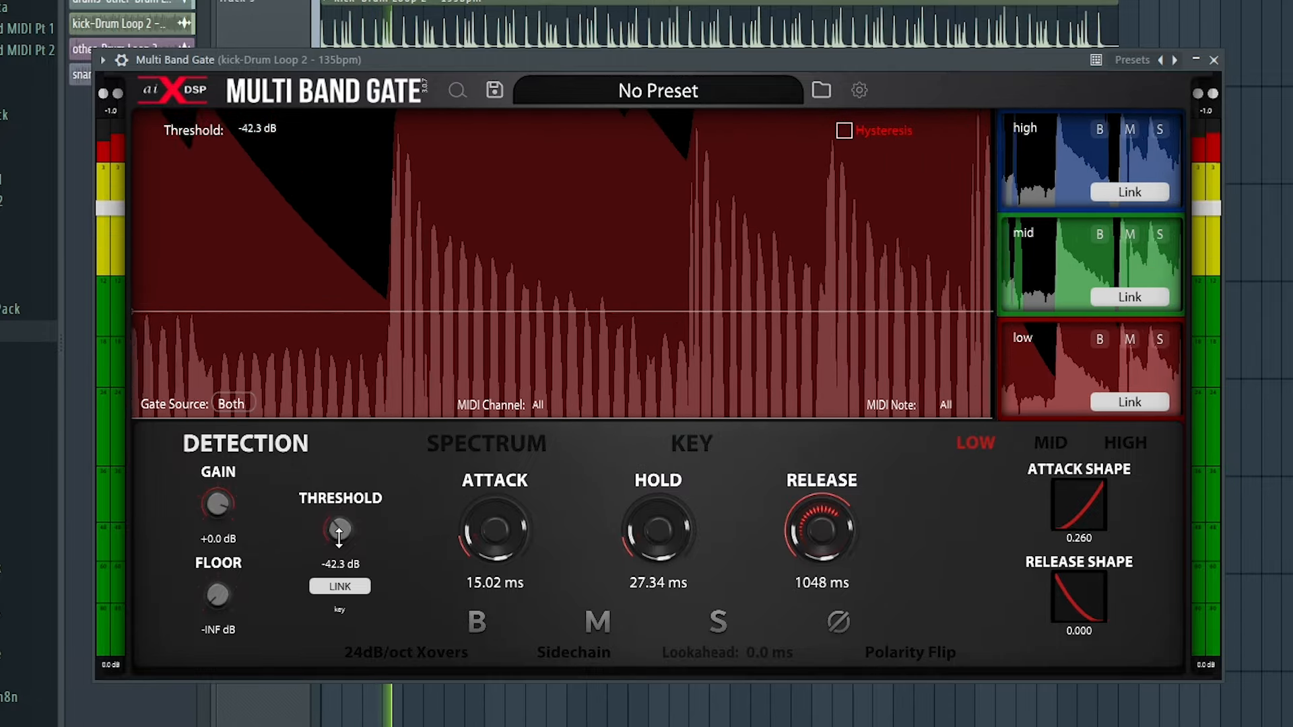
- Set the kick gate's low band to -58.3 dB threshold, 4.099 ms attack, 33.24 ms hold, 326.5 ms release and 0.510 attack shape
mouse_move(339, 530)
mouse_down()
mouse_move(357, 454)
mouse_move(341, 523)
mouse_up()
drag(491, 528, 497, 522)
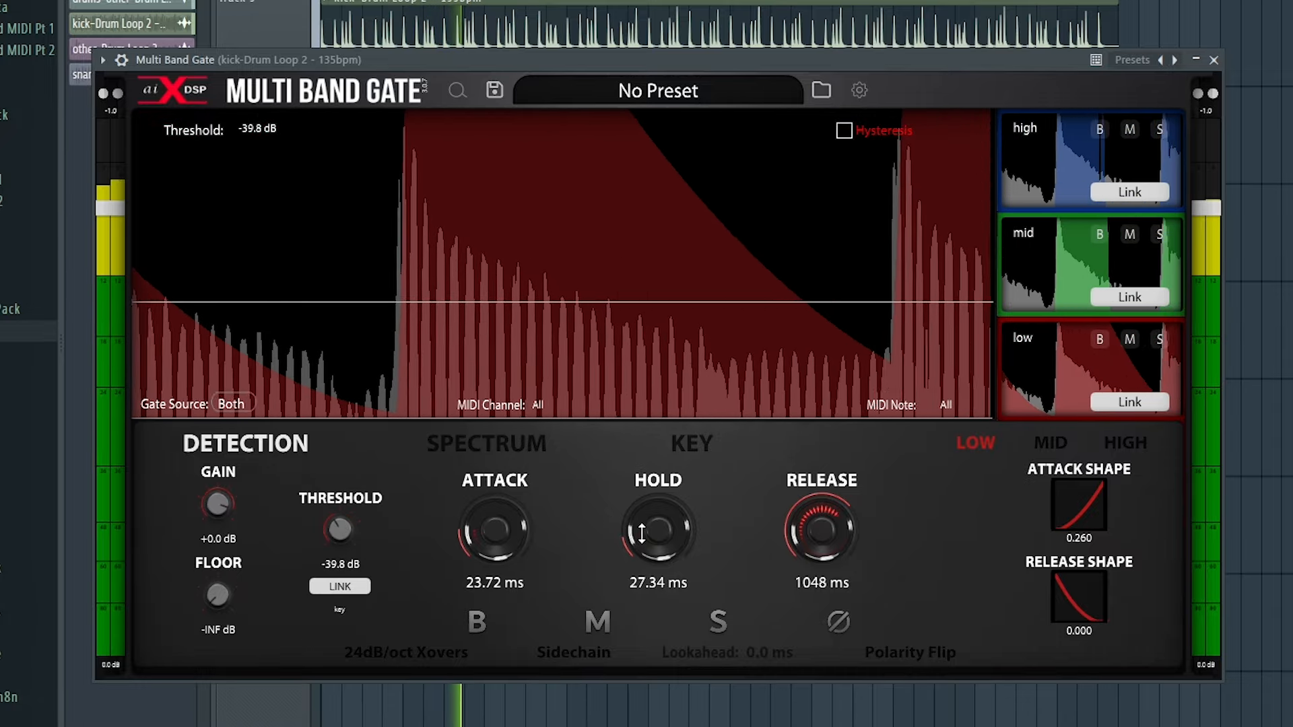
mouse_move(658, 530)
mouse_down()
mouse_move(658, 511)
mouse_move(660, 534)
mouse_up()
mouse_move(822, 530)
mouse_down()
mouse_move(823, 559)
mouse_move(823, 536)
mouse_up()
drag(499, 539, 499, 555)
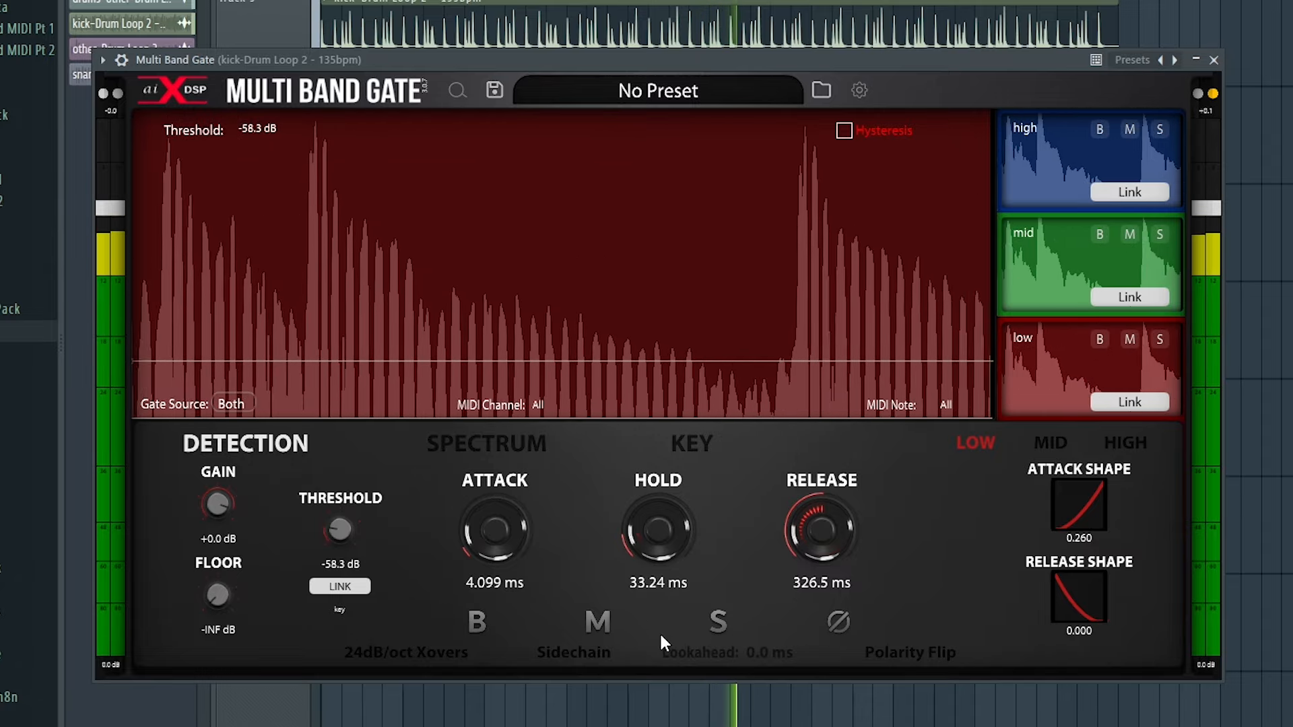
drag(1081, 519, 1086, 492)
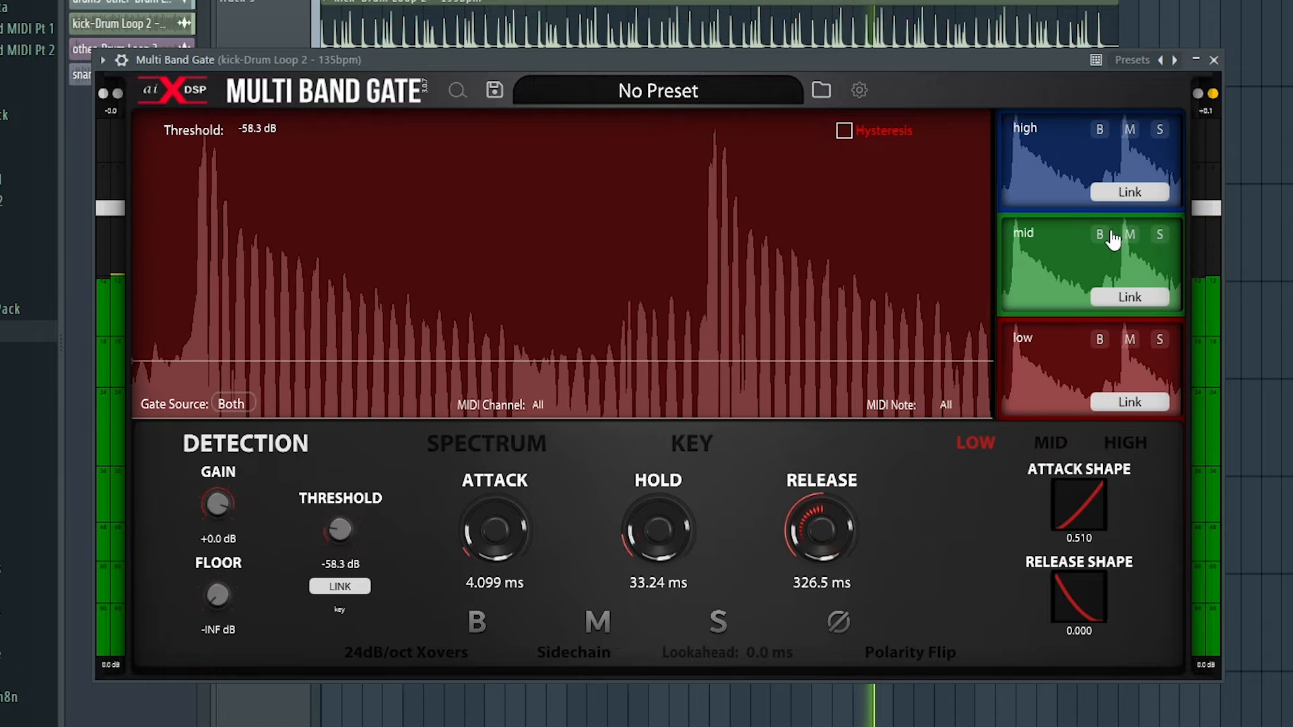
- Solo the kick gate's mid band and set its attack to 16.02 ms, hold to 191.1 ms and release to 0.285 ms
click(1159, 235)
click(1110, 269)
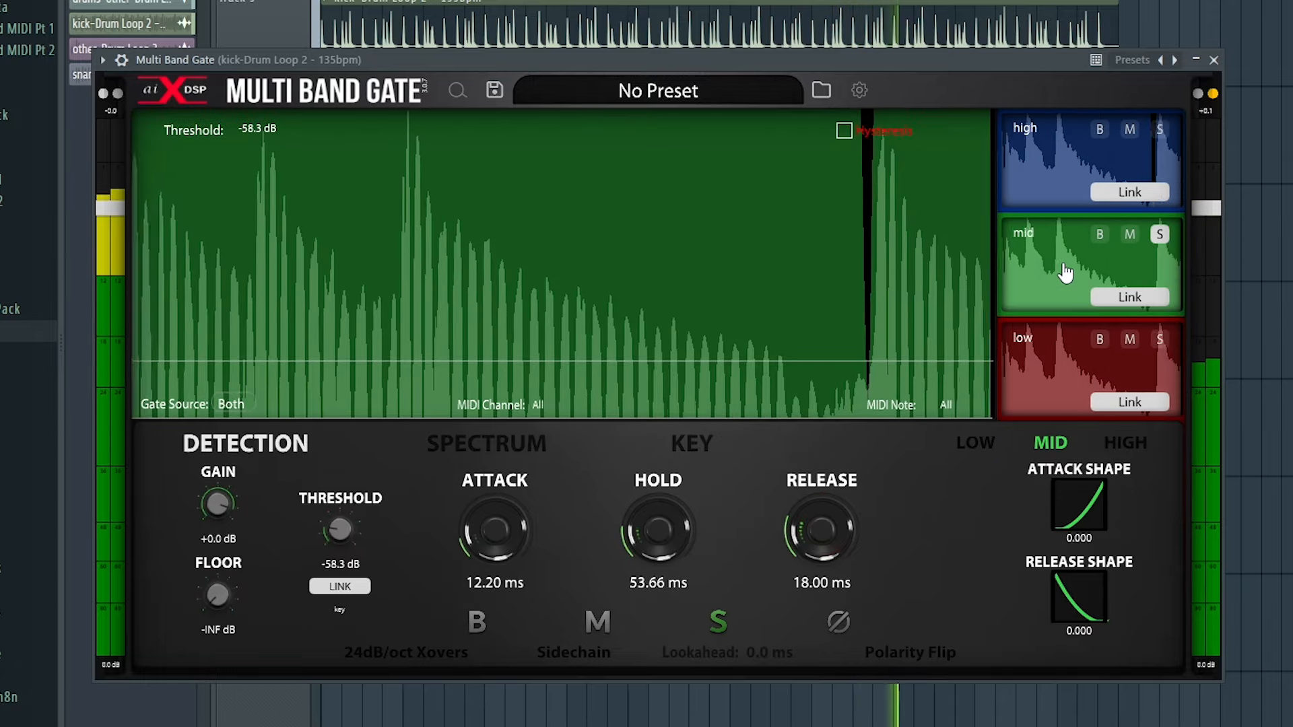
drag(795, 538, 796, 572)
mouse_move(497, 535)
mouse_down()
mouse_move(497, 552)
mouse_move(505, 502)
mouse_move(502, 541)
mouse_up()
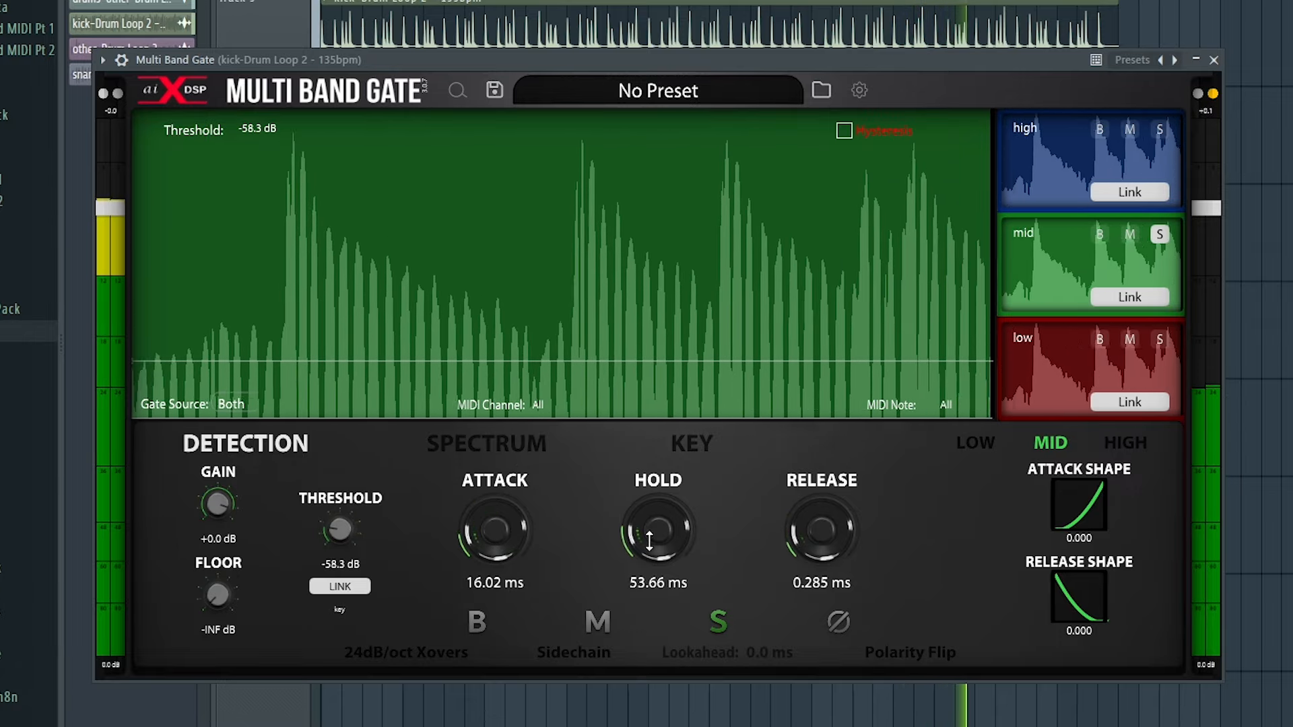
drag(659, 532, 666, 503)
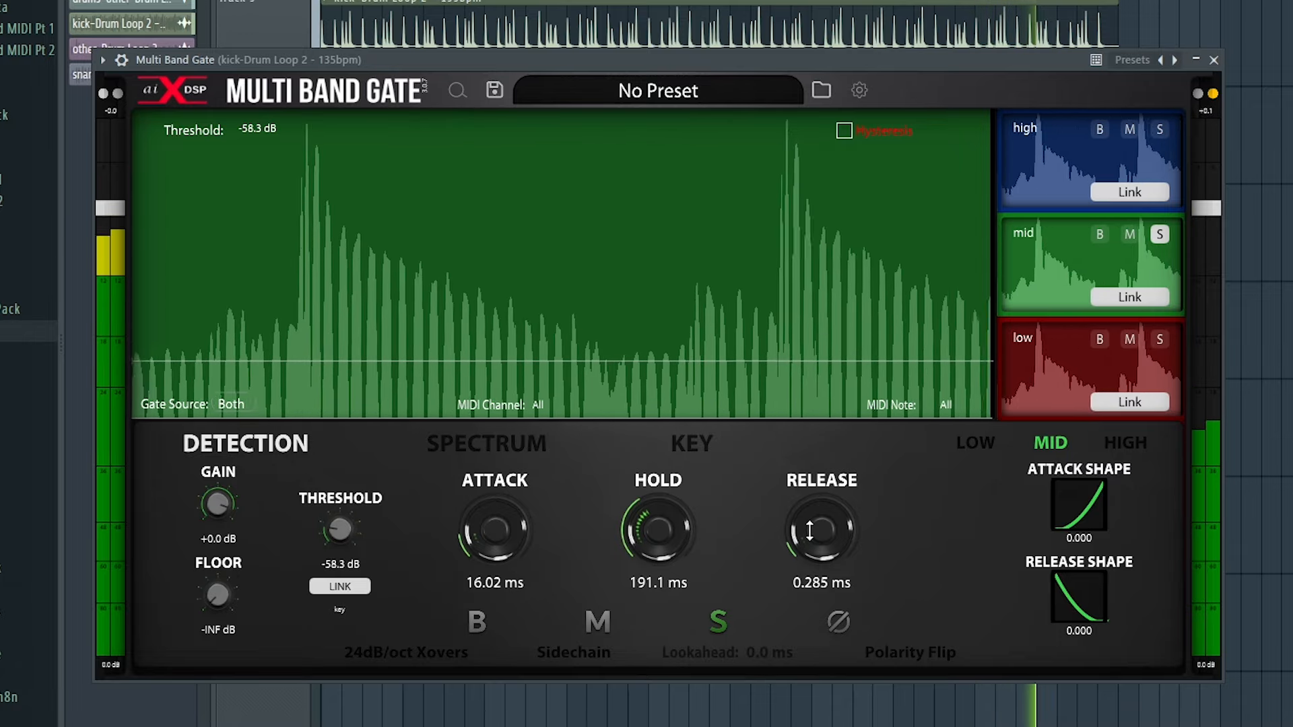
- Solo the kick gate's high band and adjust its attack, release and hold times
click(1073, 159)
click(1160, 131)
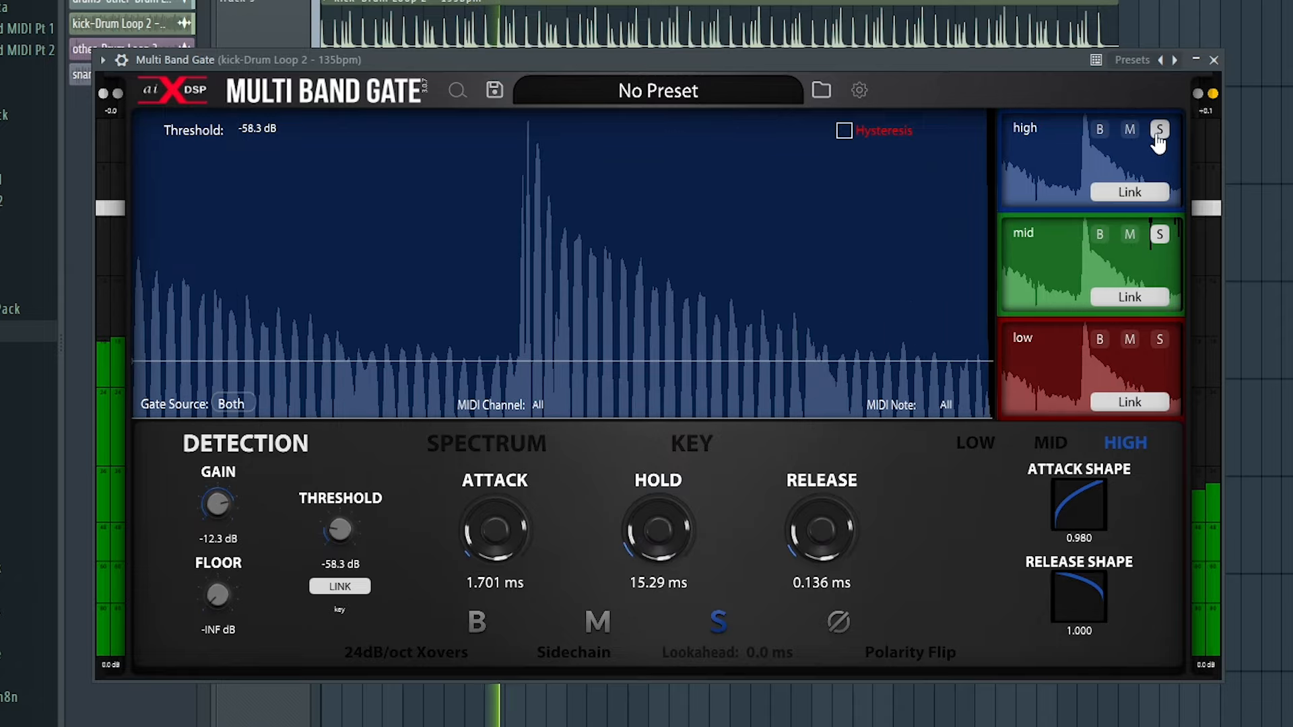
drag(496, 528, 501, 533)
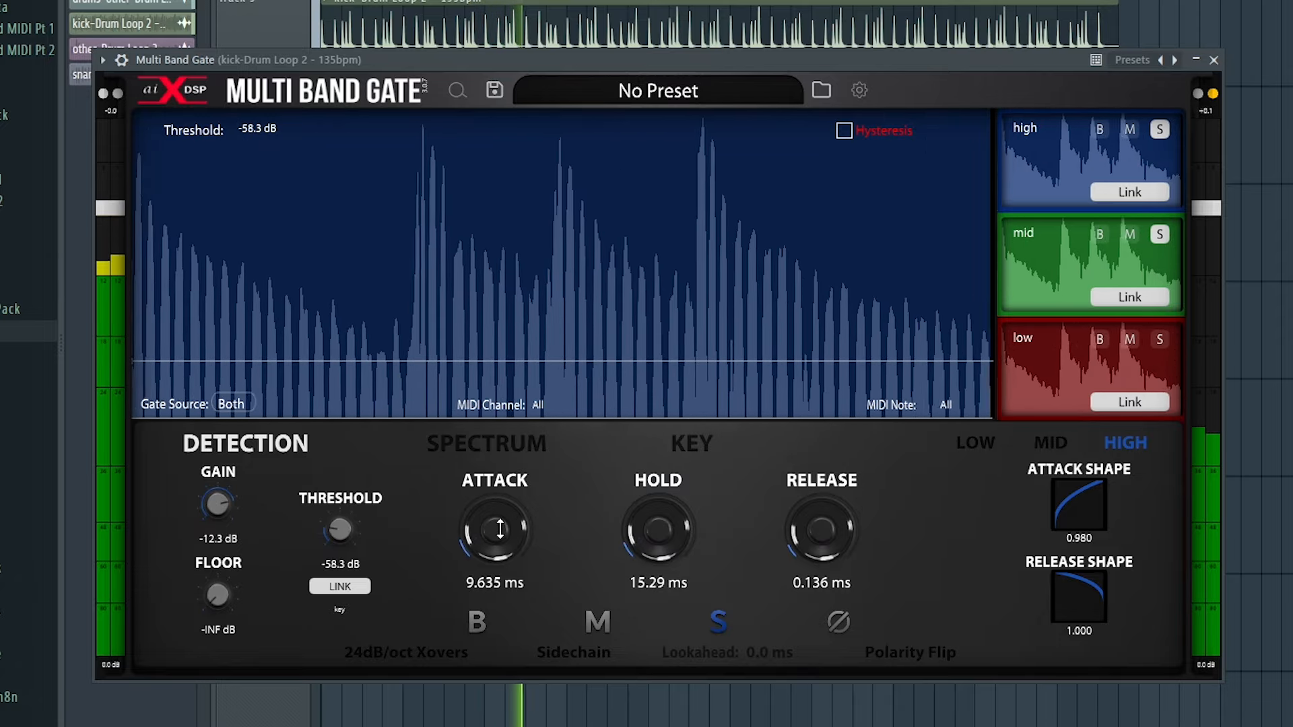
drag(823, 529, 796, 465)
drag(495, 529, 495, 546)
drag(671, 538, 629, 696)
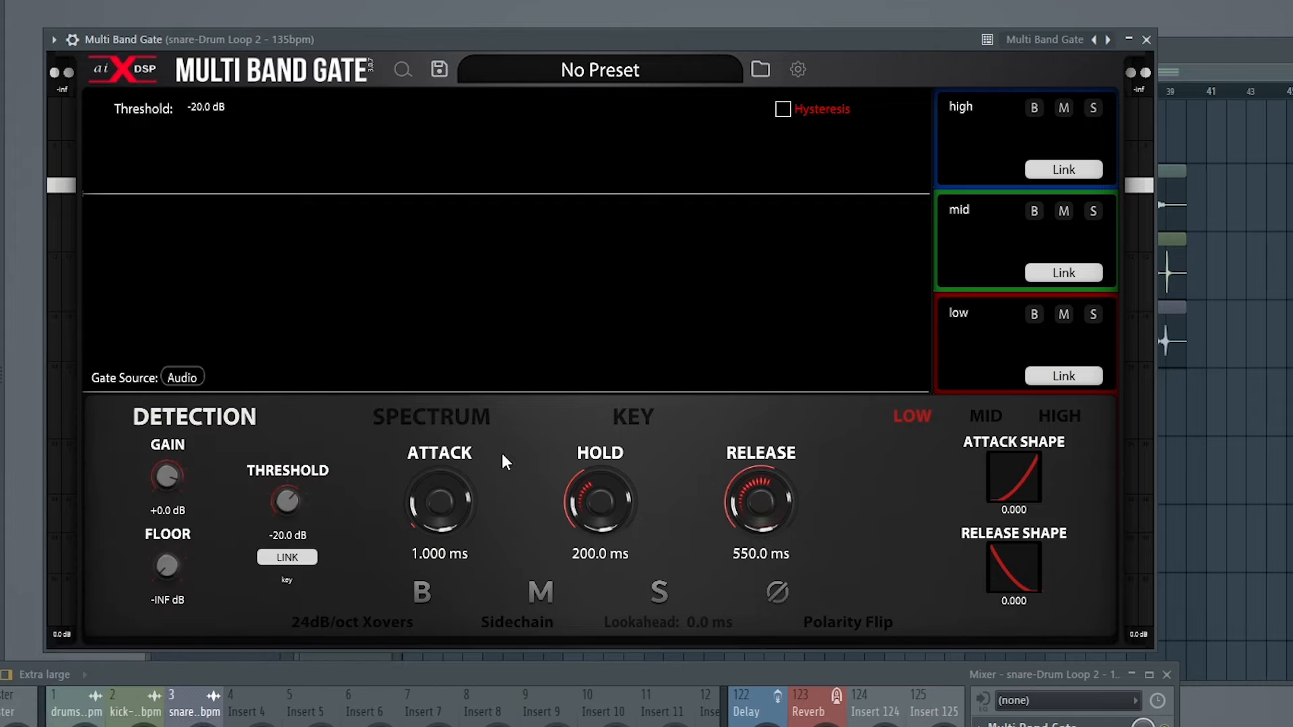
- During playback, set the snare gate's low band to 2.110 ms attack, 15.53 ms hold and 0.140 ms release, and switch solo to the mid band
drag(497, 38, 491, 36)
key(space)
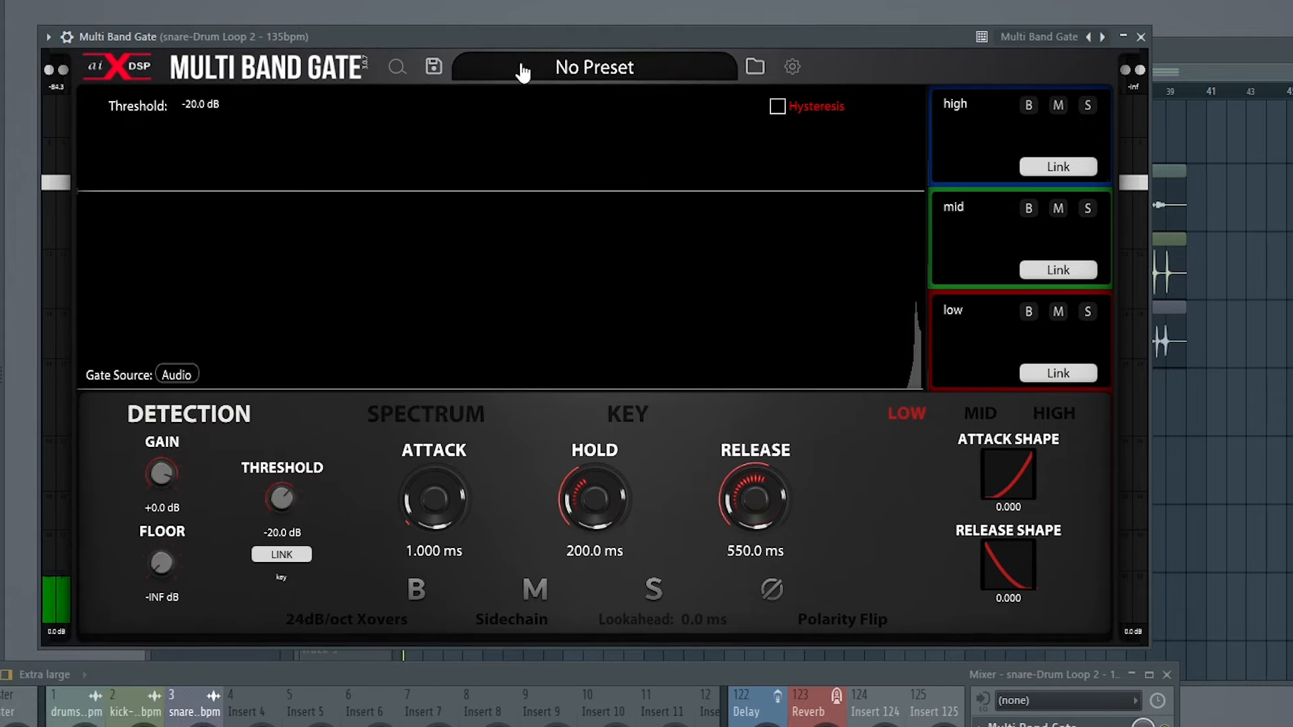
drag(439, 483, 524, 504)
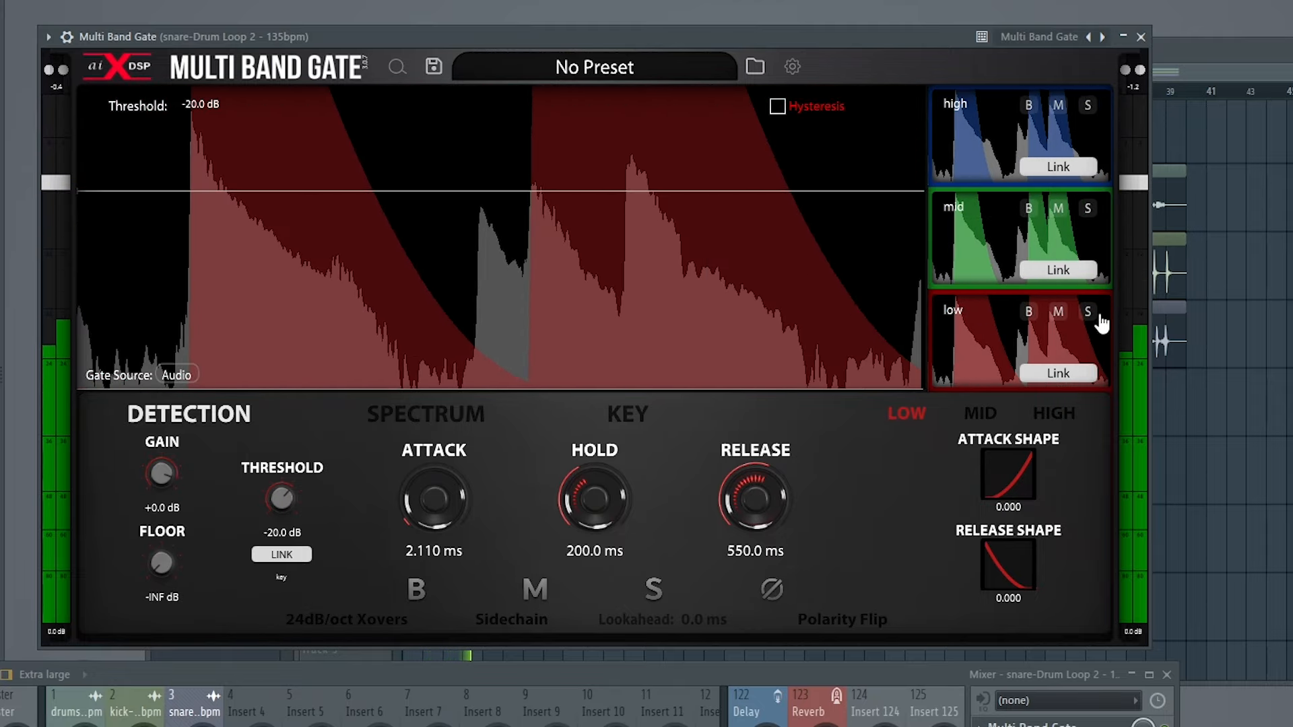
click(1087, 311)
mouse_move(570, 502)
mouse_down()
mouse_move(573, 532)
mouse_move(576, 522)
mouse_up()
drag(756, 502, 760, 509)
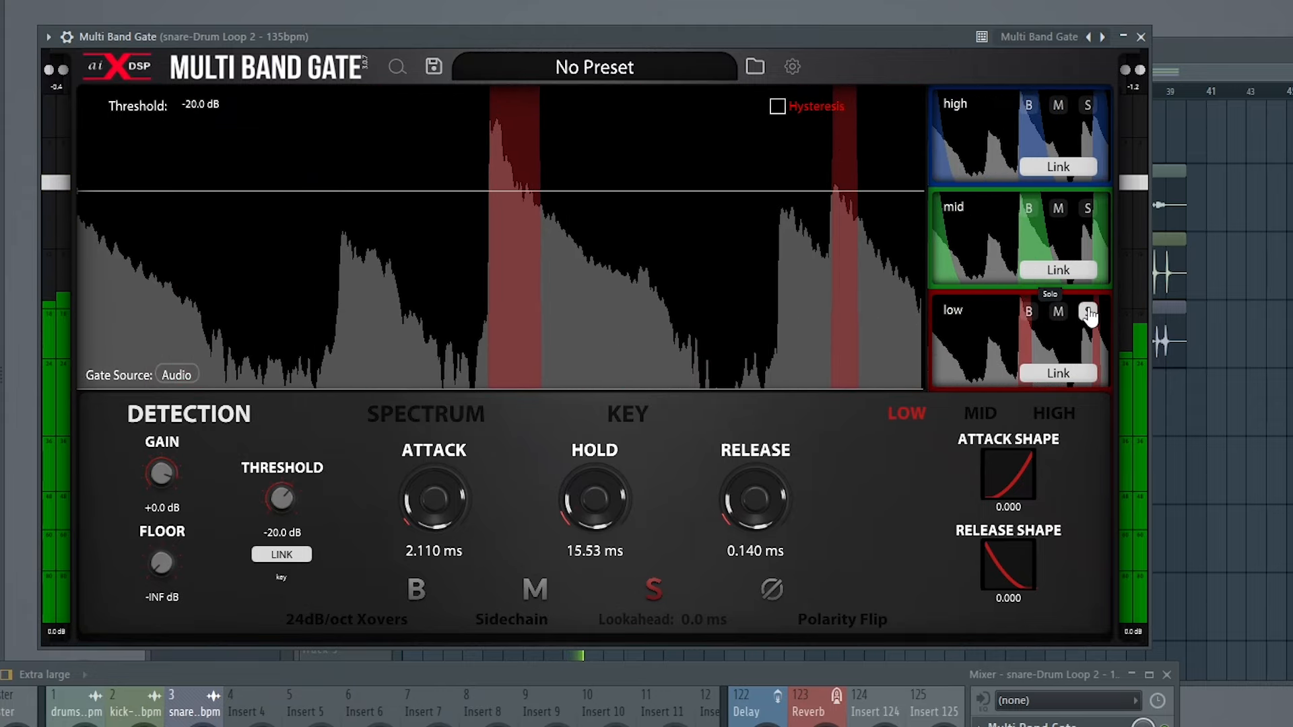
click(1090, 313)
click(1088, 211)
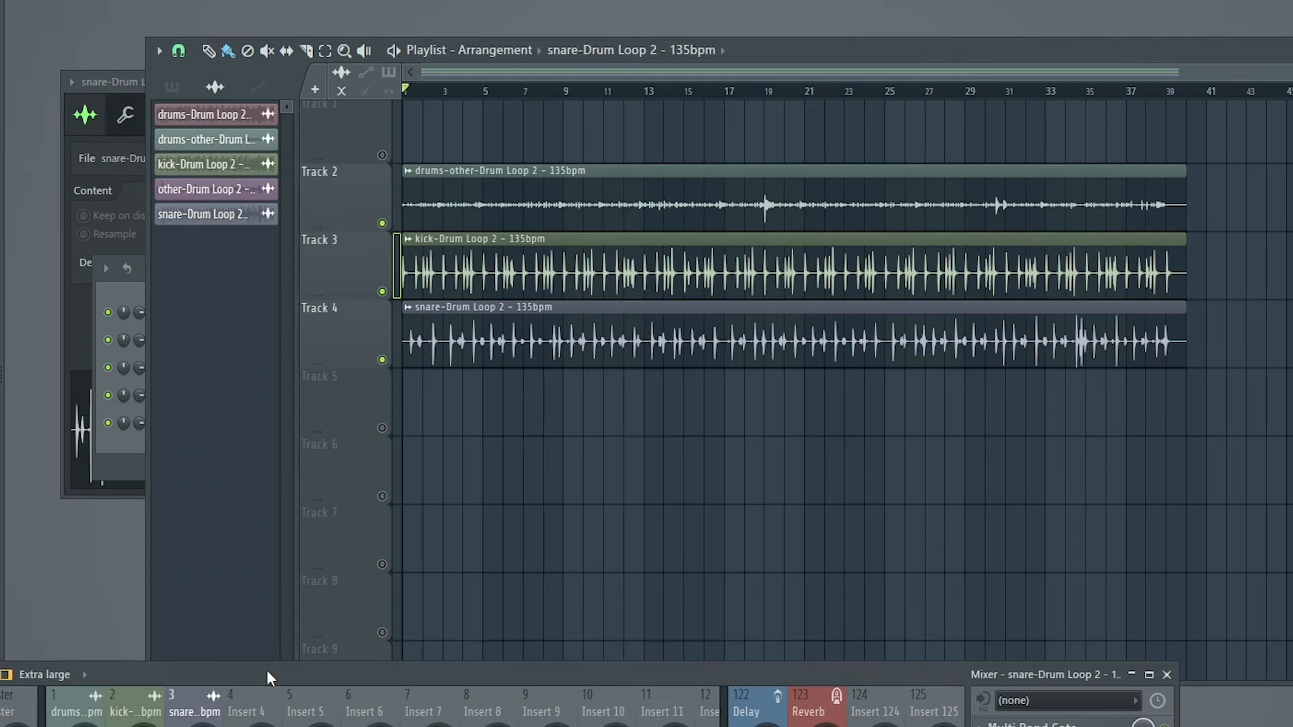
- Play the three drum tracks together, raise the mixer and open the Multi Band Gate on the snare insert
key(space)
drag(266, 671, 288, 579)
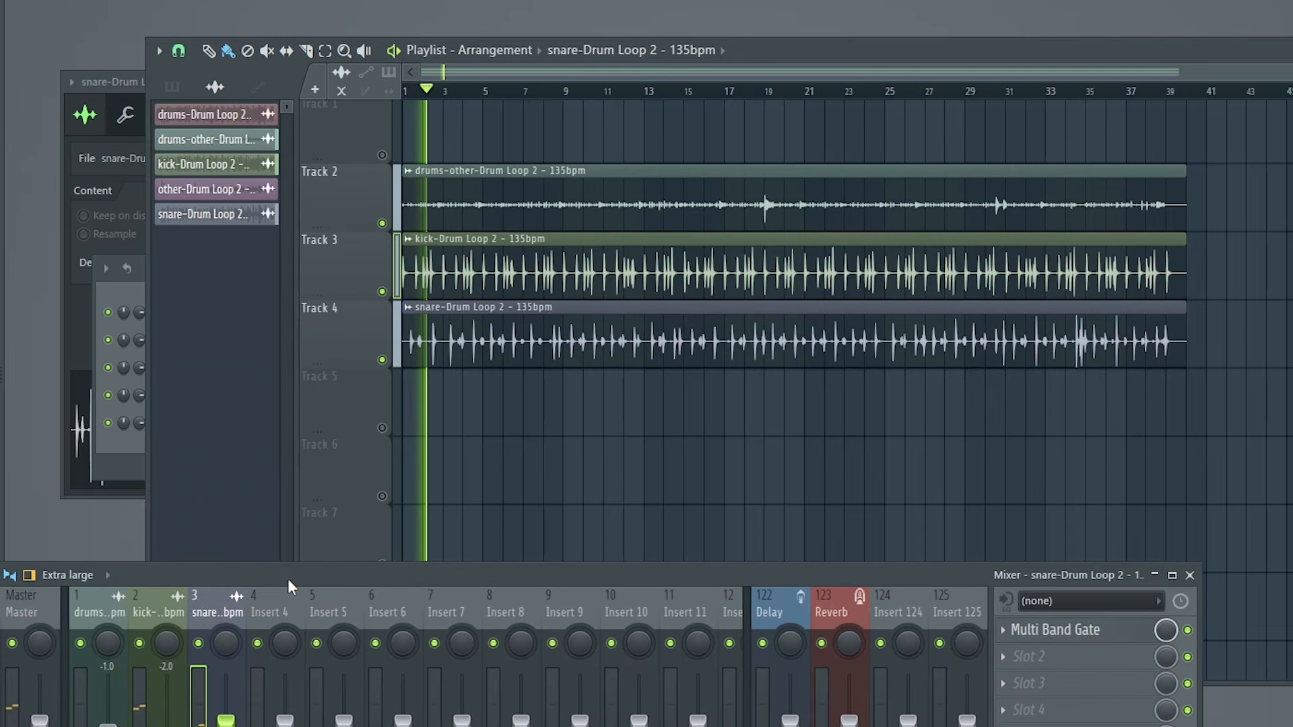
click(1088, 633)
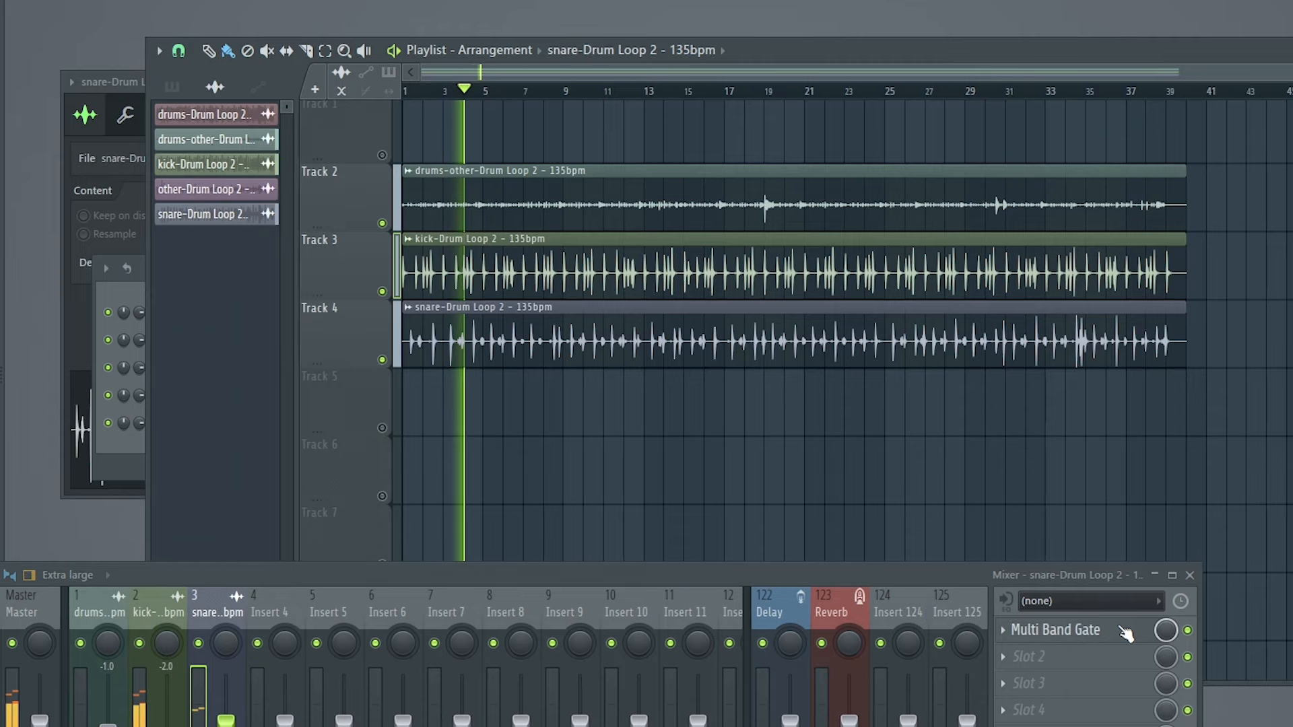
click(1125, 632)
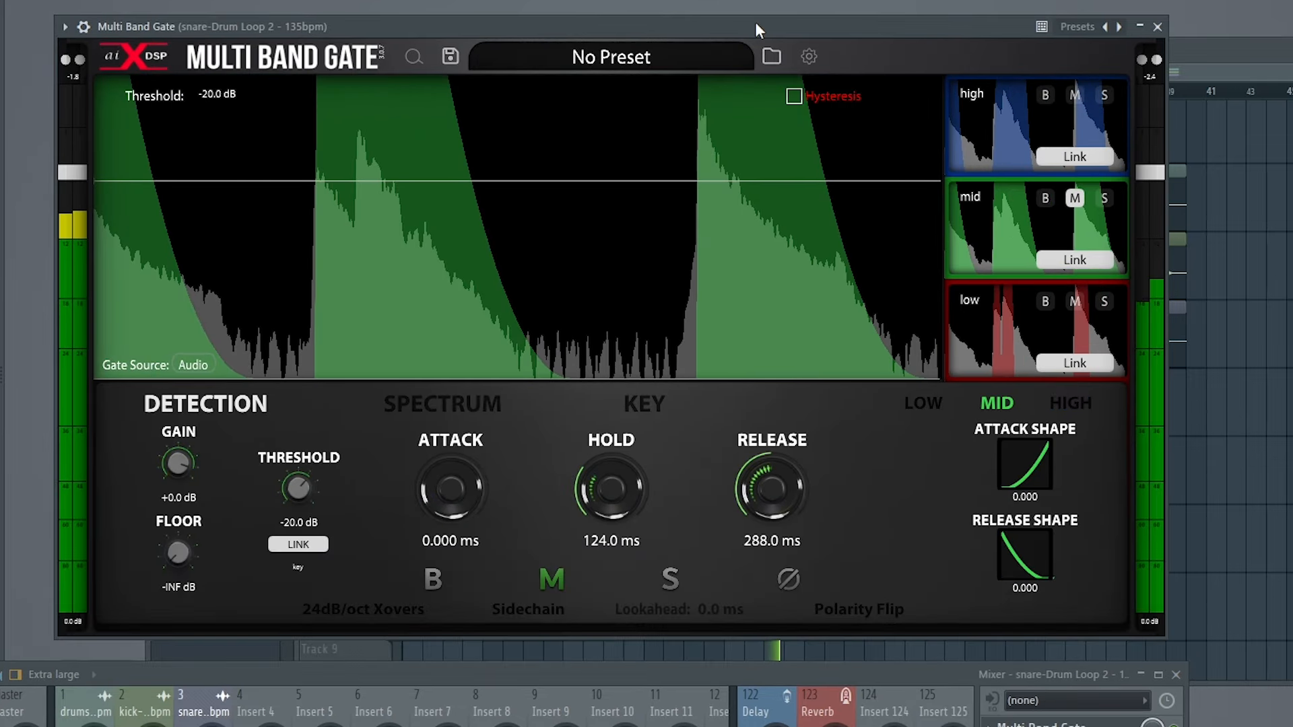